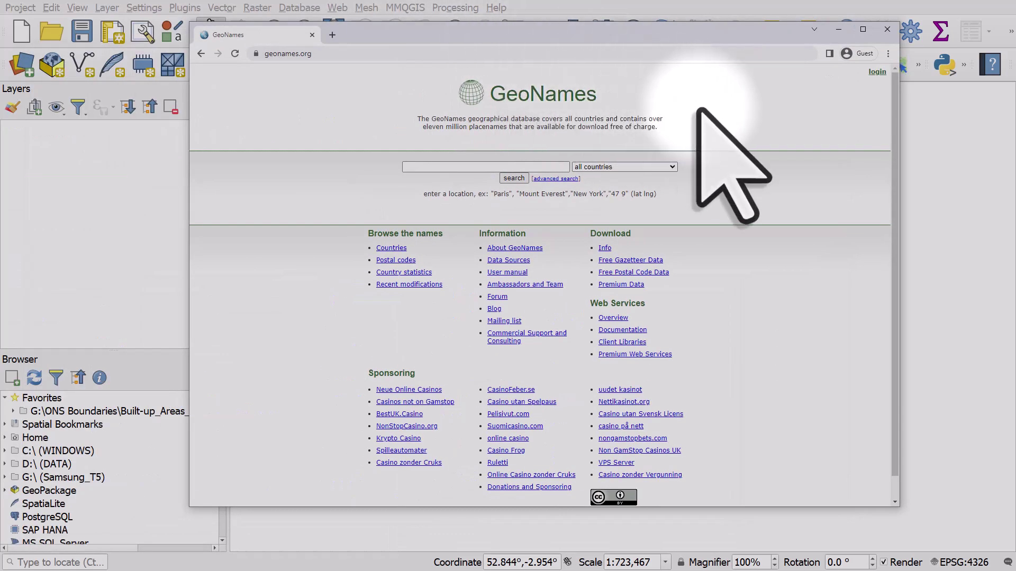
# Go to the GeoNames Free Gazetteer Data dump listing and scroll down to cities15000.zip.
pyautogui.click(642, 260)
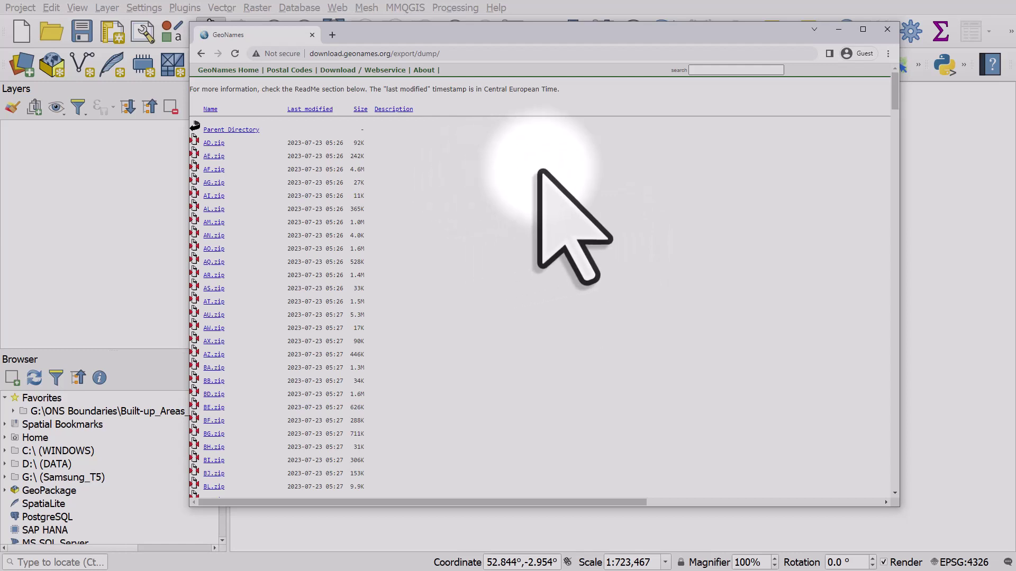
pyautogui.scroll(-1, 892, 99)
pyautogui.moveTo(893, 97); pyautogui.dragTo(891, 374)
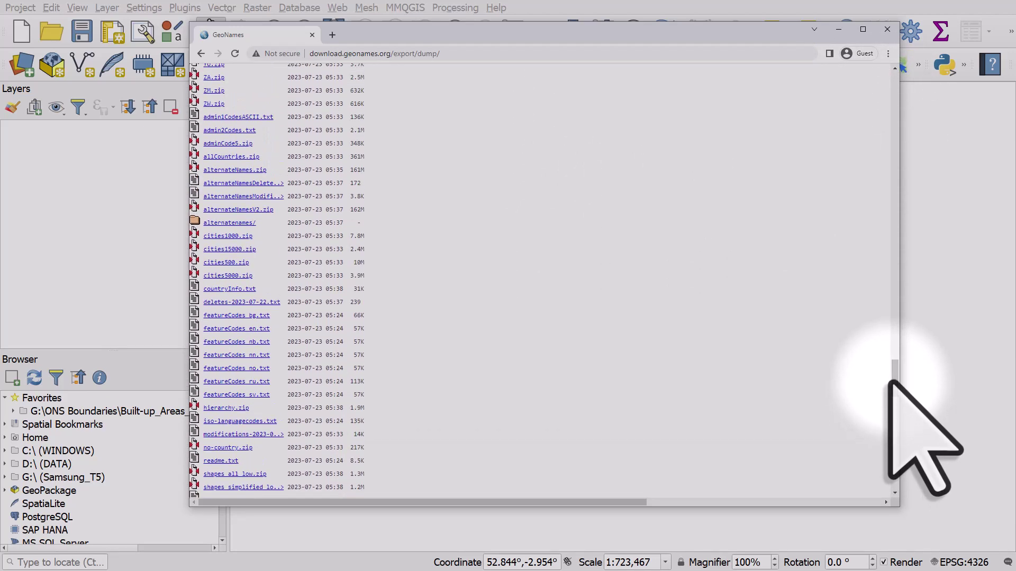
# Save the cities15000.zip download link to disk with Save link as.
pyautogui.rightClick(244, 252)
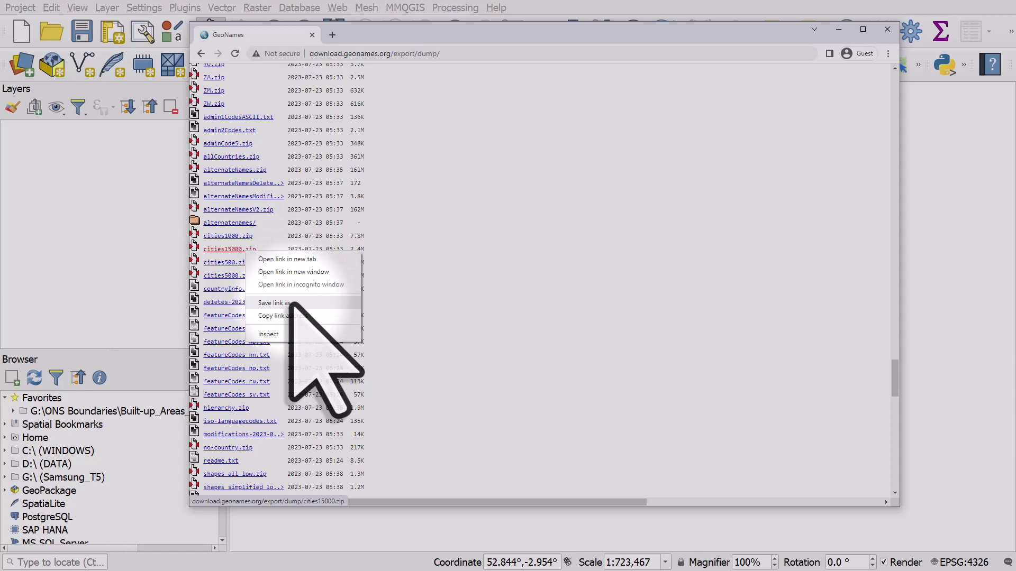
pyautogui.click(291, 304)
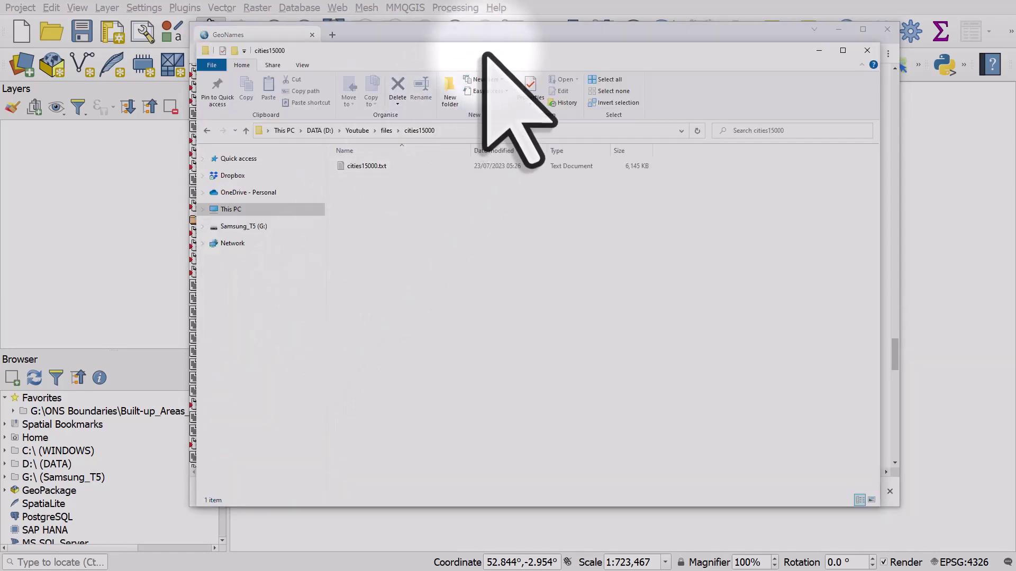
pyautogui.moveTo(487, 50); pyautogui.dragTo(492, 60)
# Select the extracted cities15000.txt in the cities15000 folder, then minimize Explorer and Chrome.
pyautogui.click(395, 176)
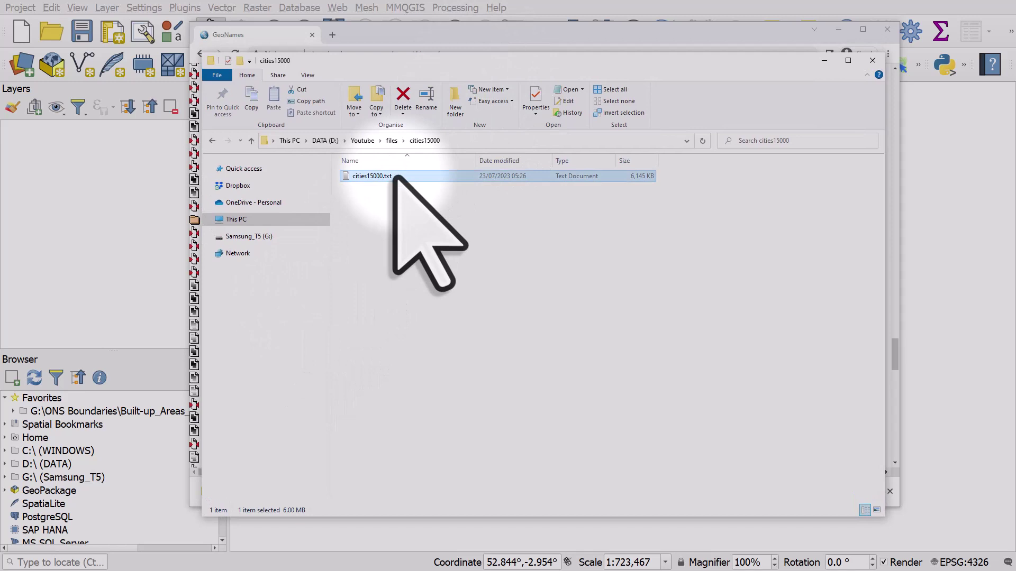
pyautogui.click(824, 60)
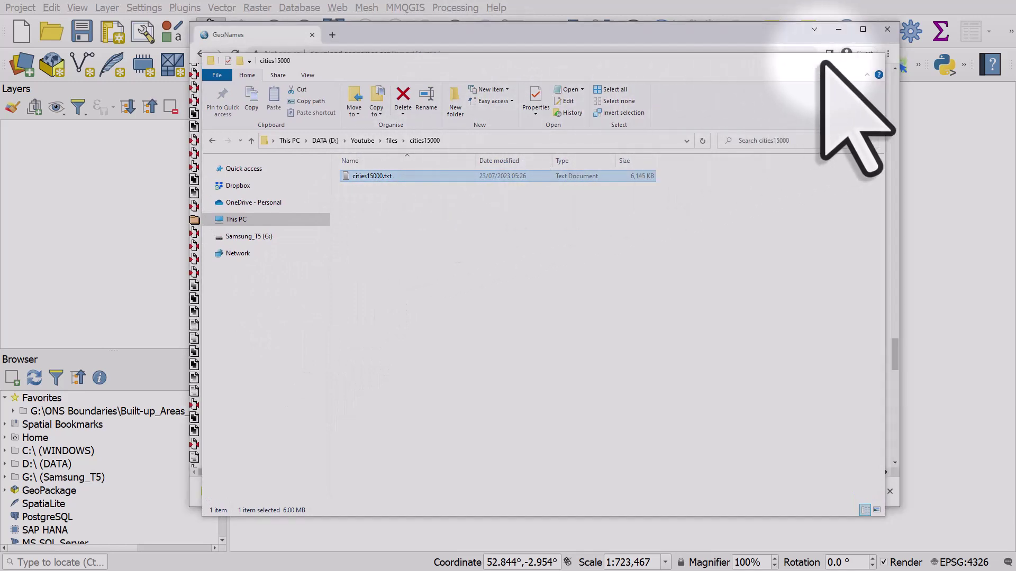
pyautogui.click(841, 30)
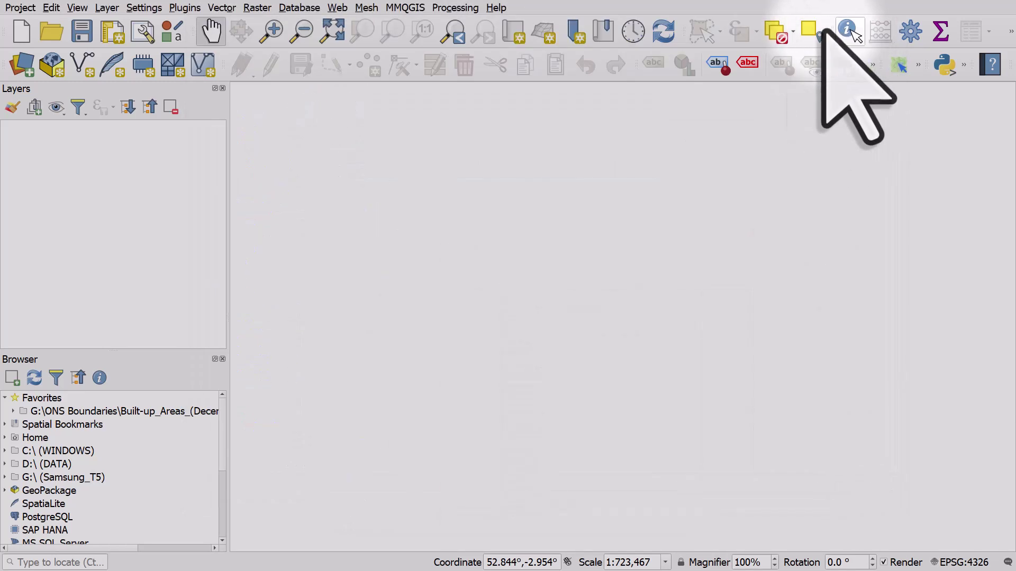
# In Data Source Manager's Delimited Text page, browse to and choose cities15000.txt.
pyautogui.click(23, 64)
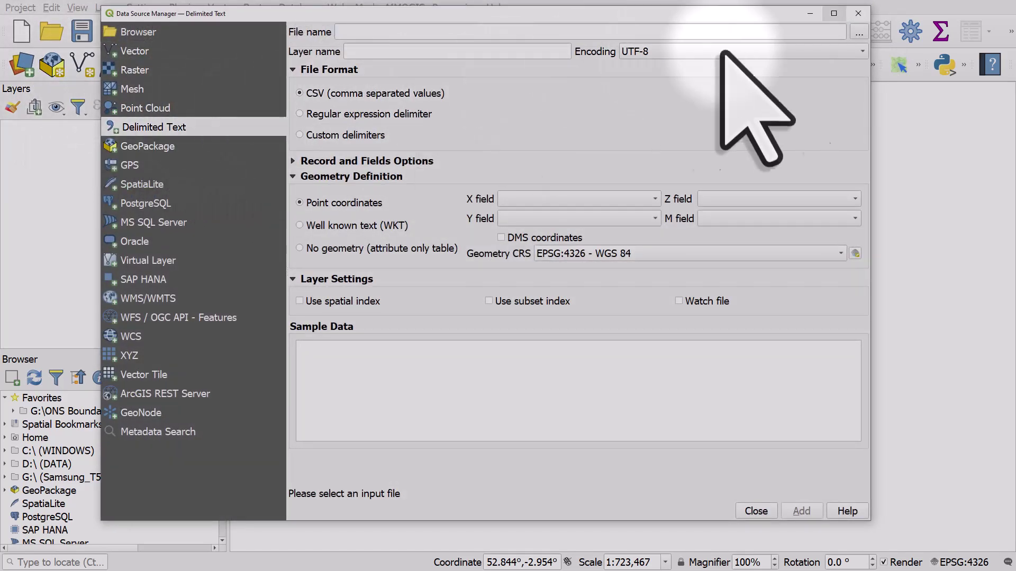
pyautogui.click(858, 33)
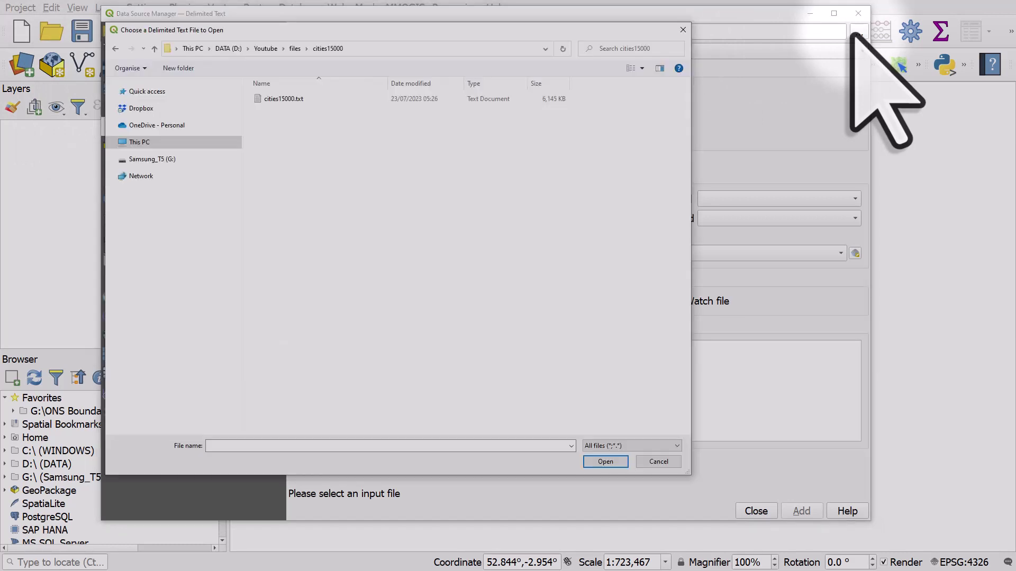
pyautogui.click(286, 100)
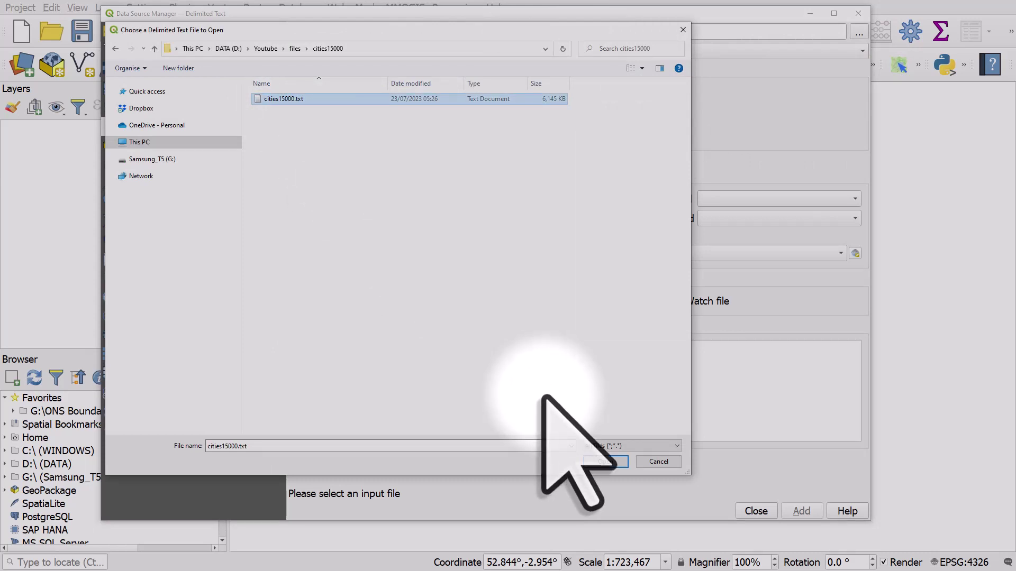
# Load cities15000.txt using a custom Tab delimiter with 'First record has field names' unticked.
pyautogui.click(606, 462)
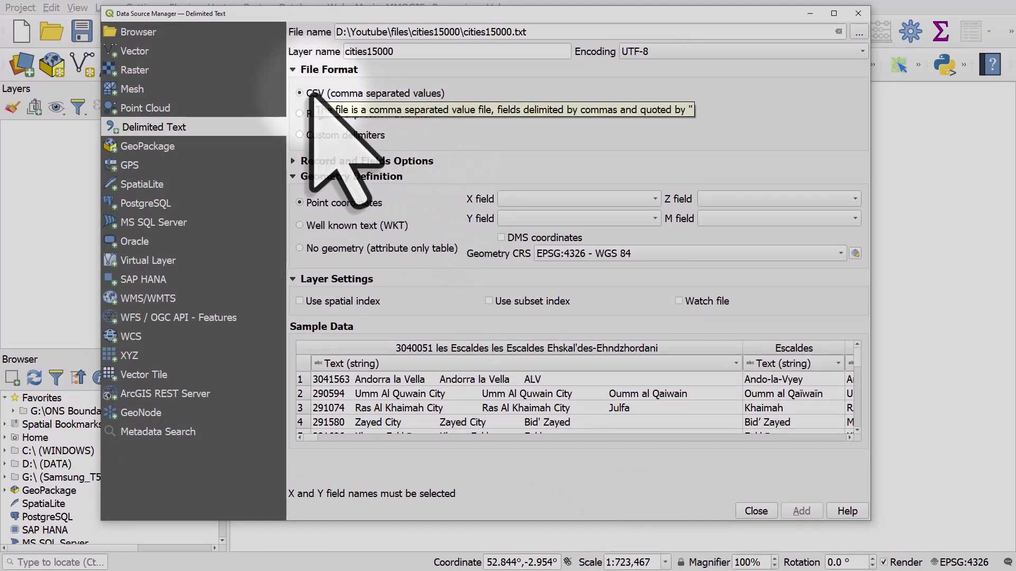
pyautogui.click(300, 134)
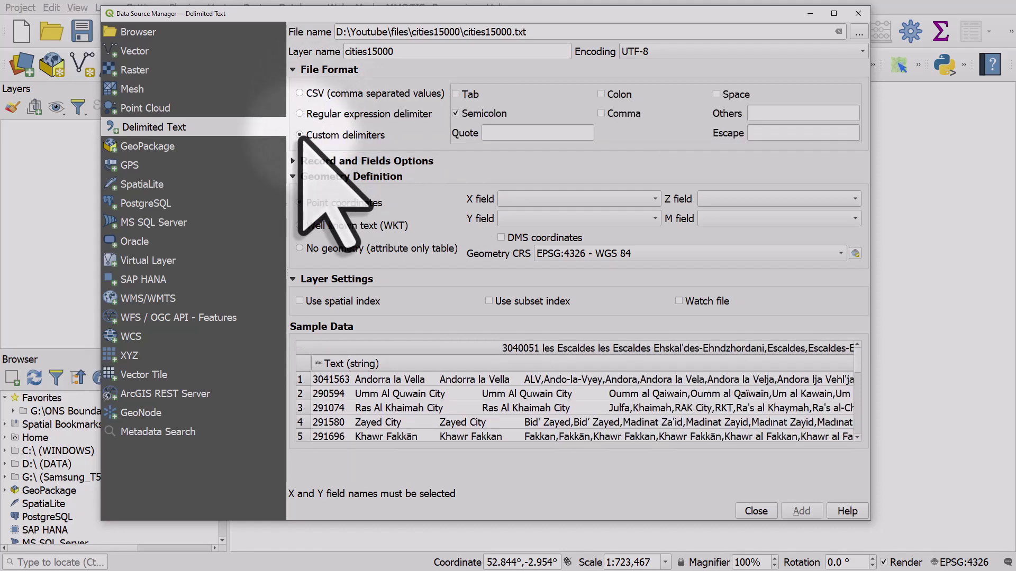
pyautogui.click(456, 94)
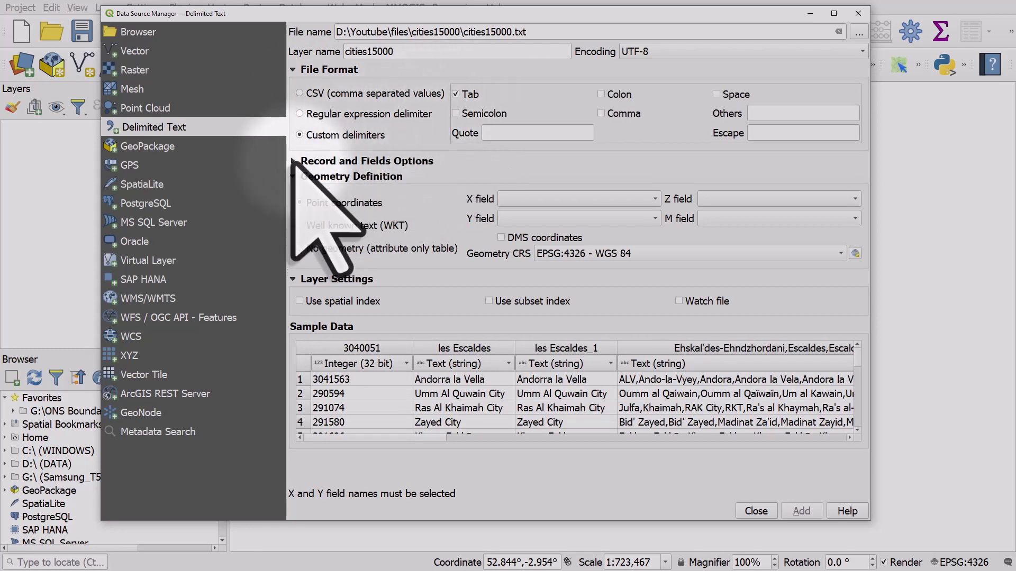
pyautogui.click(293, 160)
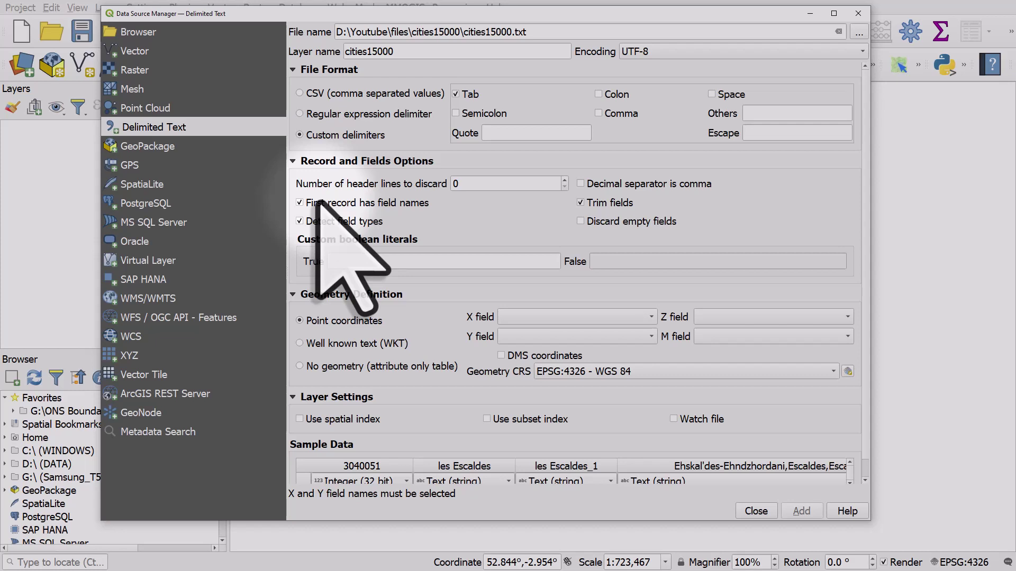
pyautogui.click(298, 203)
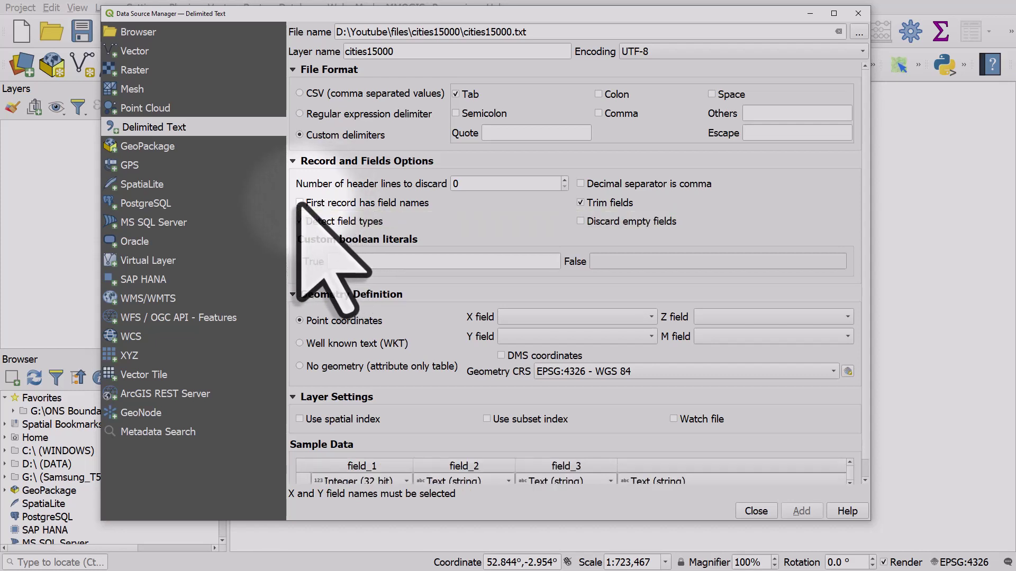
pyautogui.scroll(-1, 862, 169)
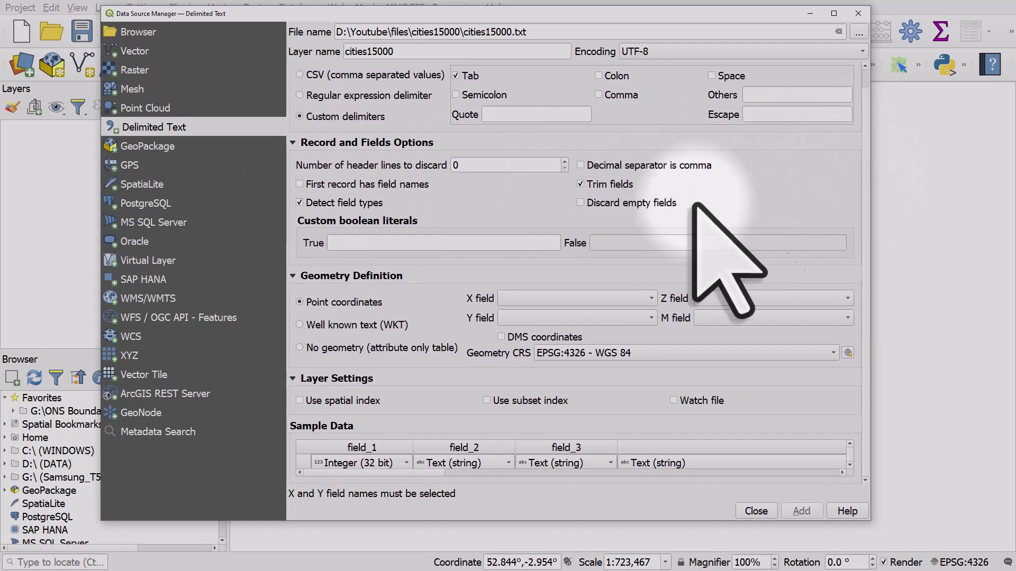
pyautogui.click(294, 142)
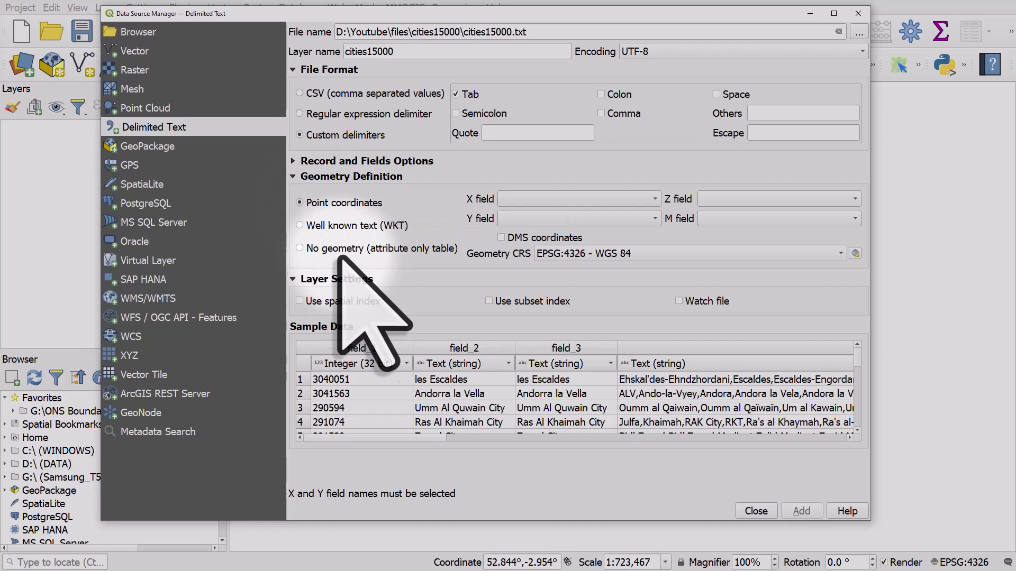
# Use field_6 as X and field_5 as Y, then add the cities15000 point layer.
pyautogui.moveTo(418, 439); pyautogui.dragTo(527, 447)
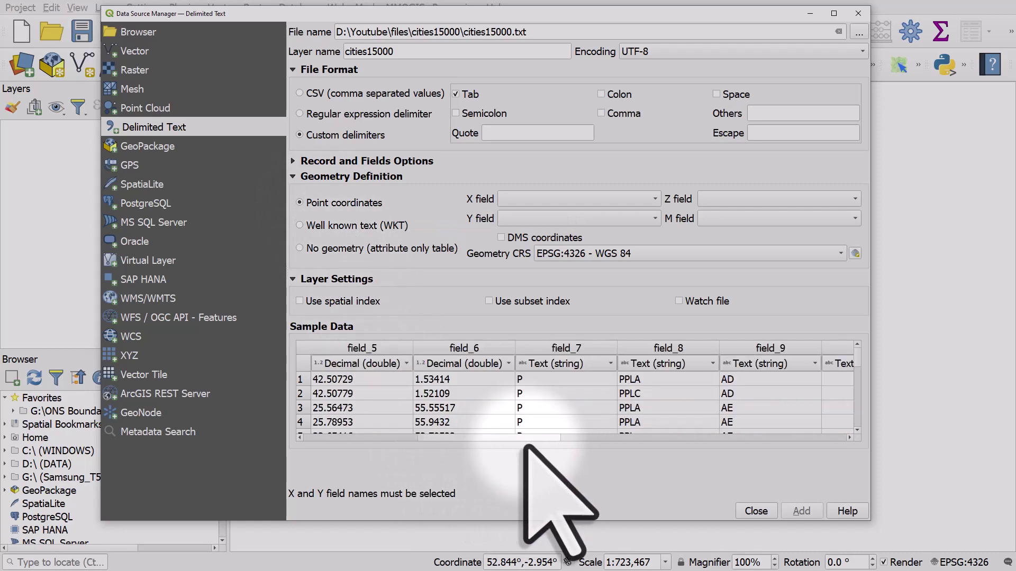
pyautogui.click(536, 201)
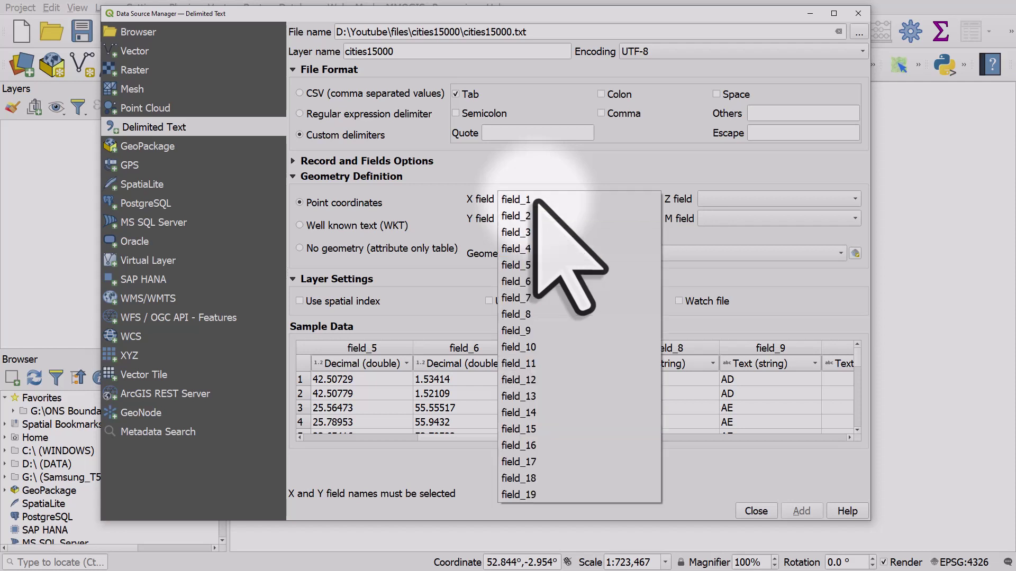
pyautogui.click(545, 282)
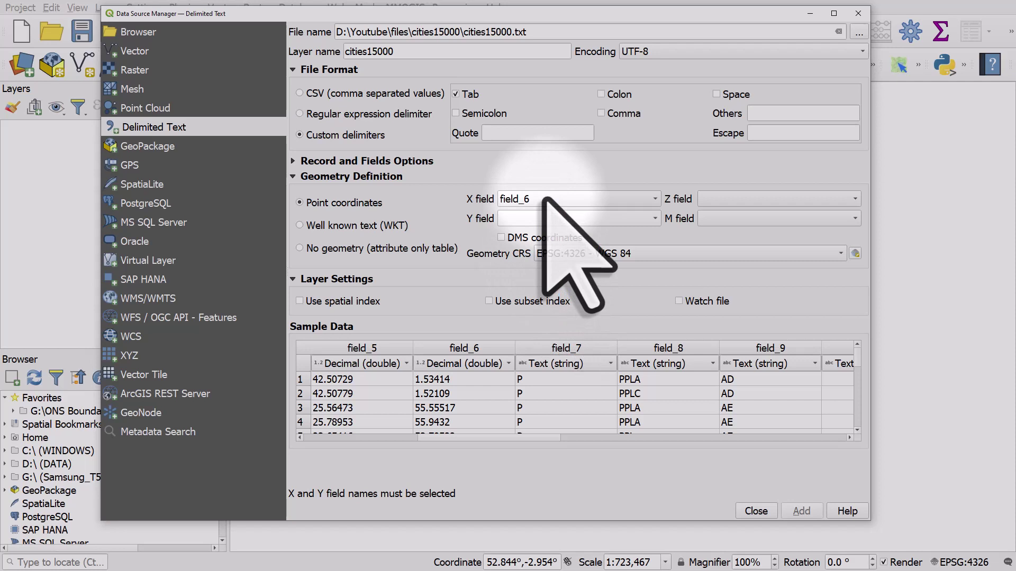
pyautogui.click(515, 220)
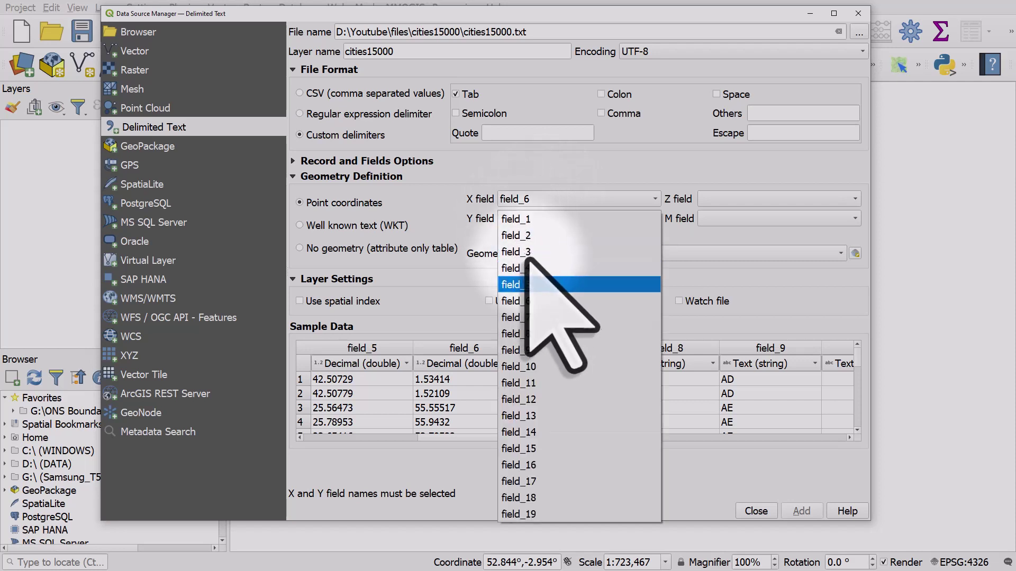
pyautogui.click(518, 284)
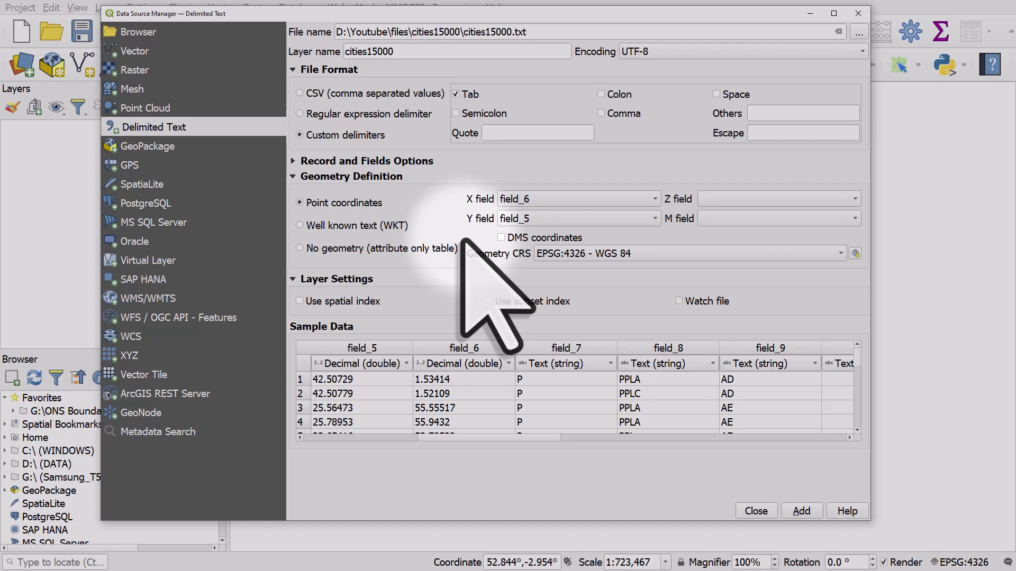
pyautogui.click(805, 512)
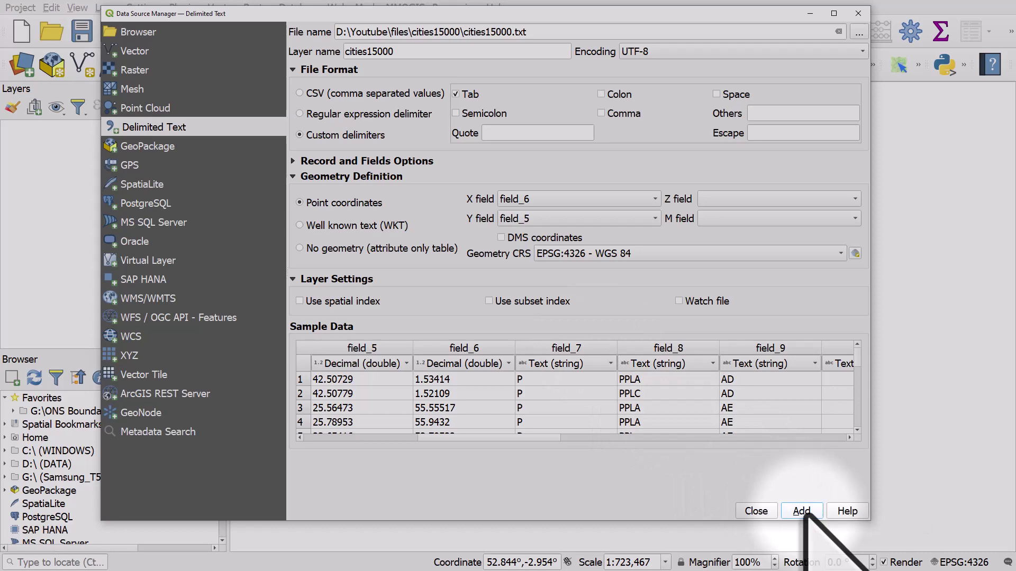
# Close the Data Source Manager, then inspect and close the cities15000 attribute table's 26,467 features.
pyautogui.click(756, 511)
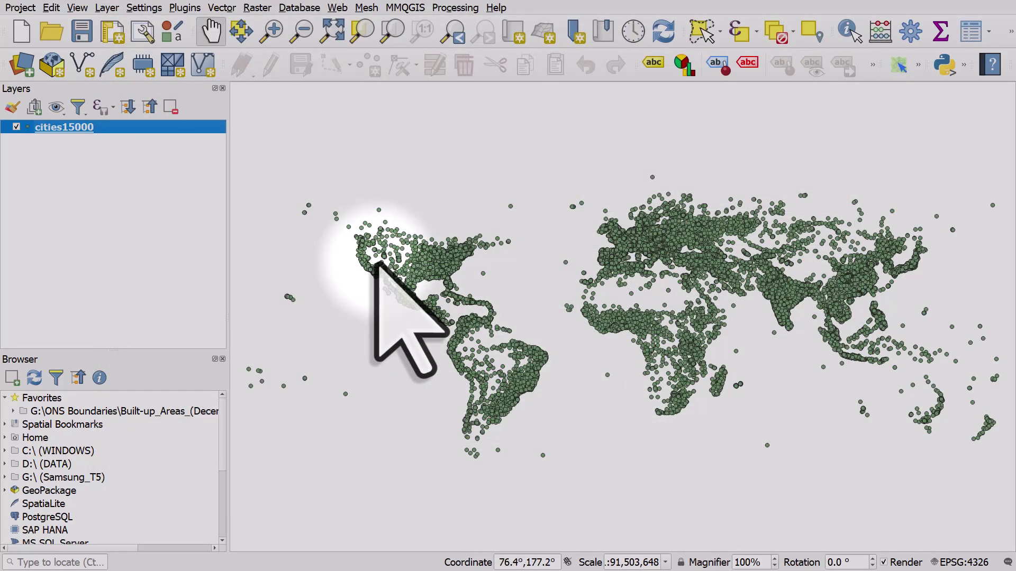
pyautogui.click(970, 32)
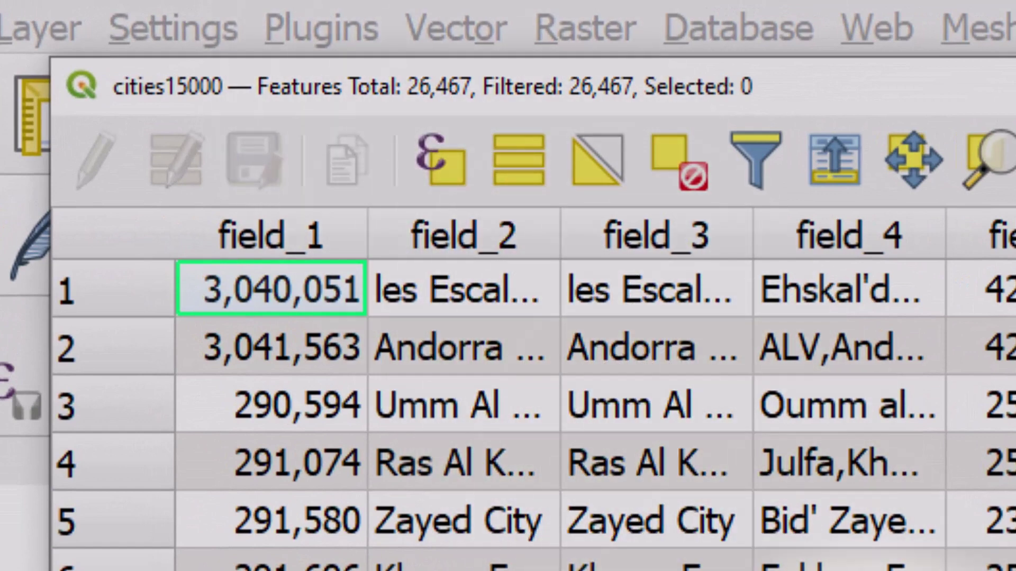
pyautogui.hscroll(5, 529, 371)
pyautogui.hscroll(2, 529, 370)
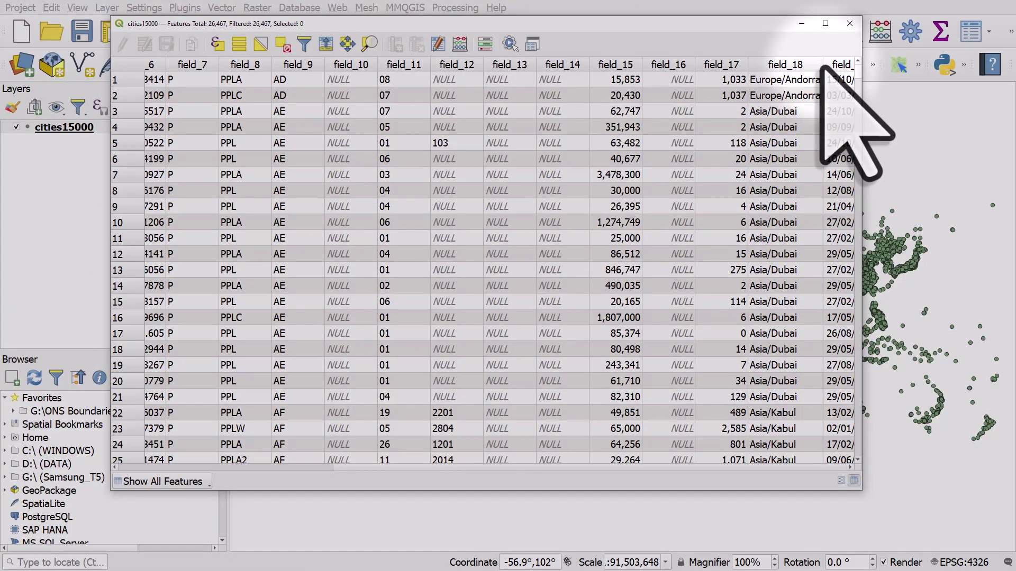
pyautogui.moveTo(823, 65); pyautogui.dragTo(814, 65)
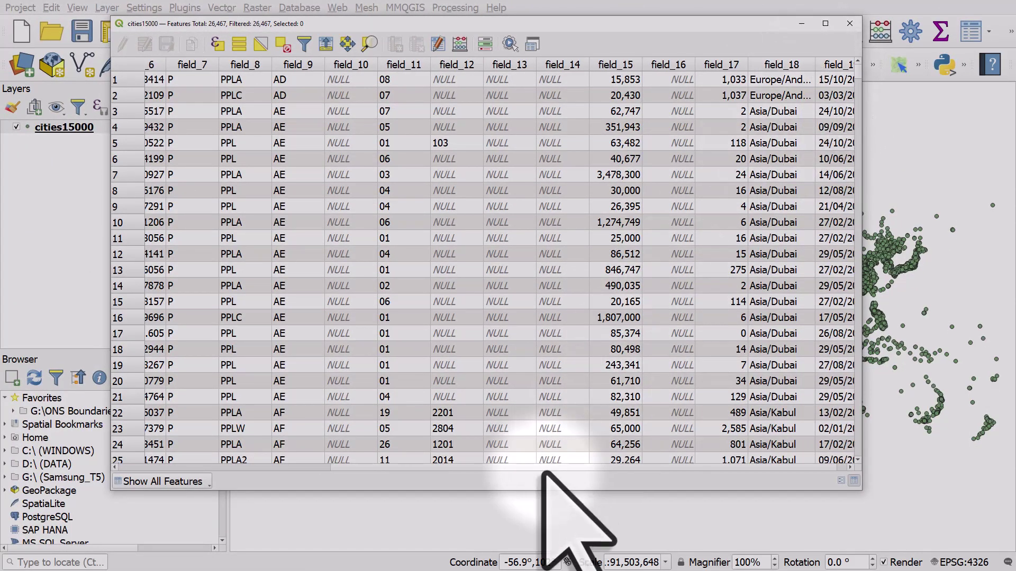
pyautogui.moveTo(544, 467); pyautogui.dragTo(402, 447)
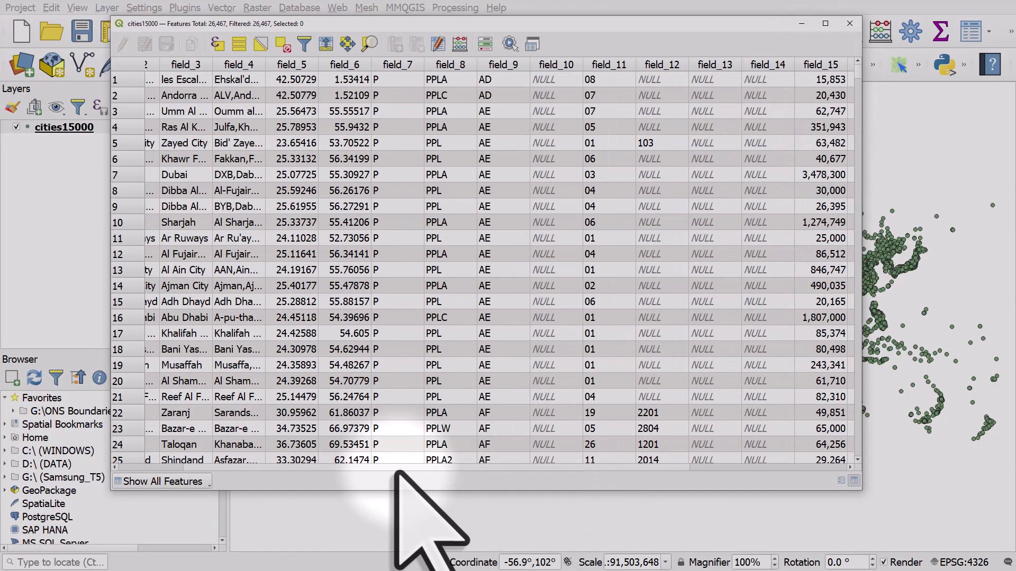
pyautogui.click(849, 23)
# Open and dismiss the cities15000 filter builder, then recheck the layer's attribute table.
pyautogui.rightClick(124, 130)
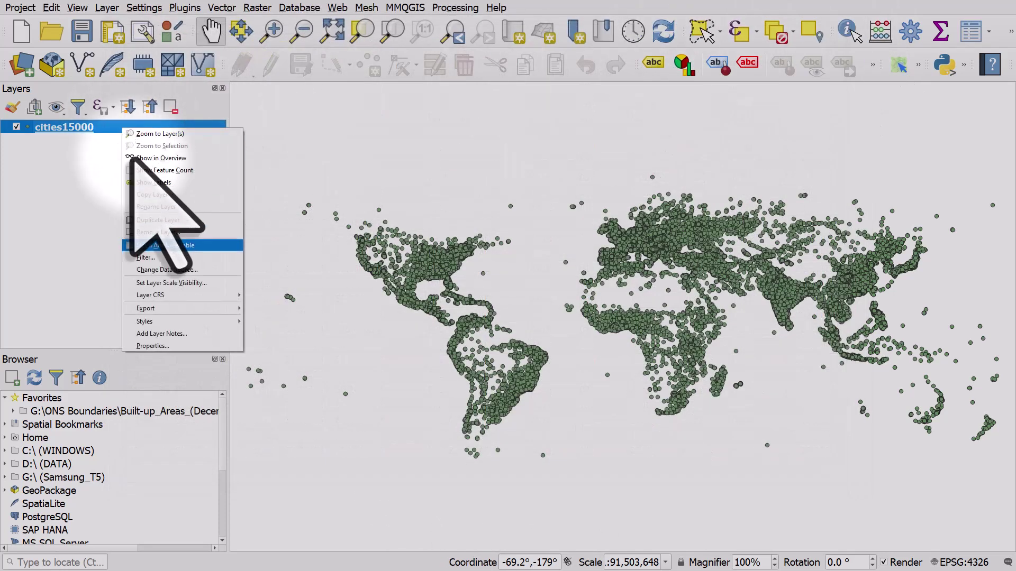
pyautogui.click(168, 258)
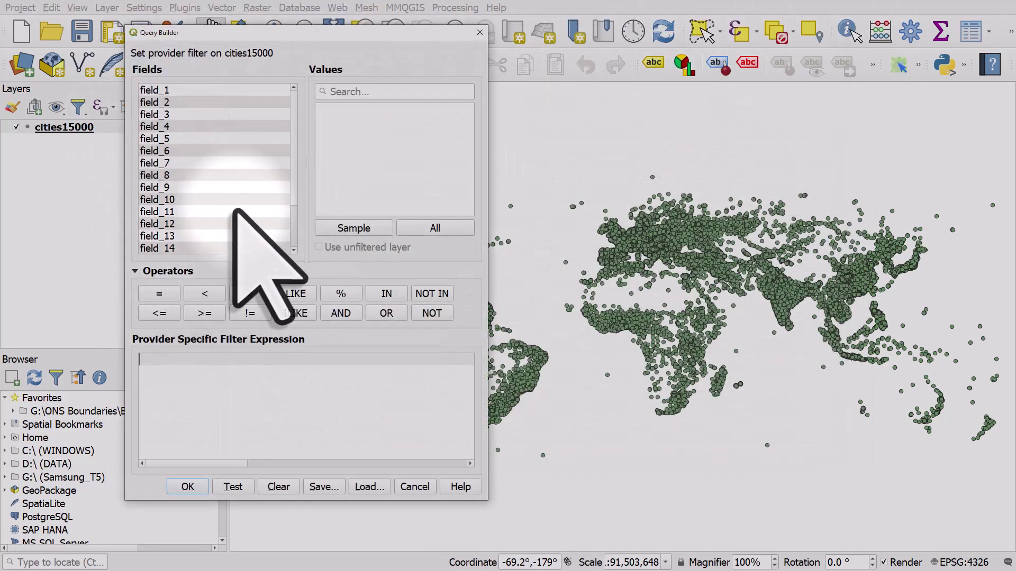
pyautogui.click(480, 33)
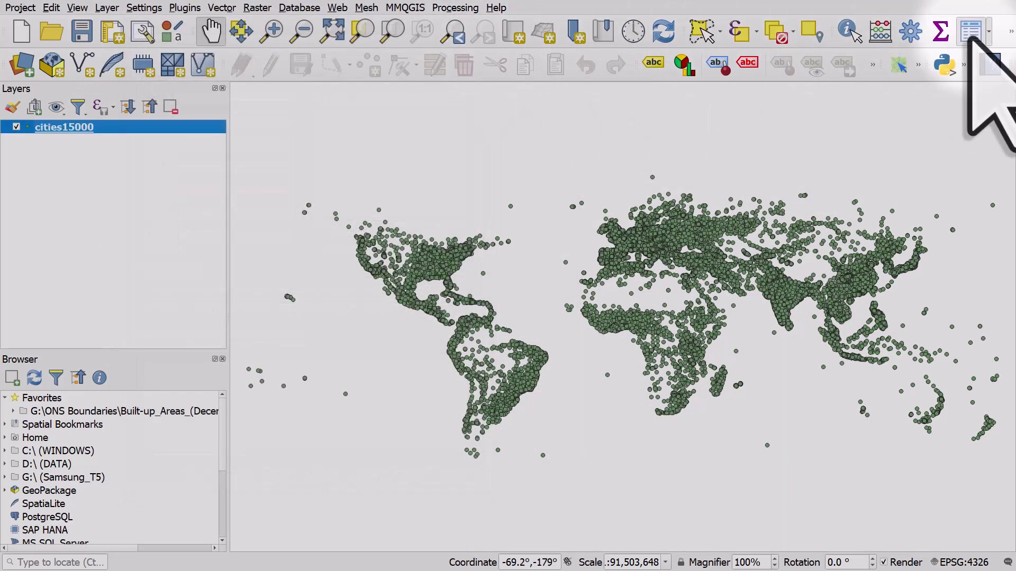
pyautogui.click(971, 32)
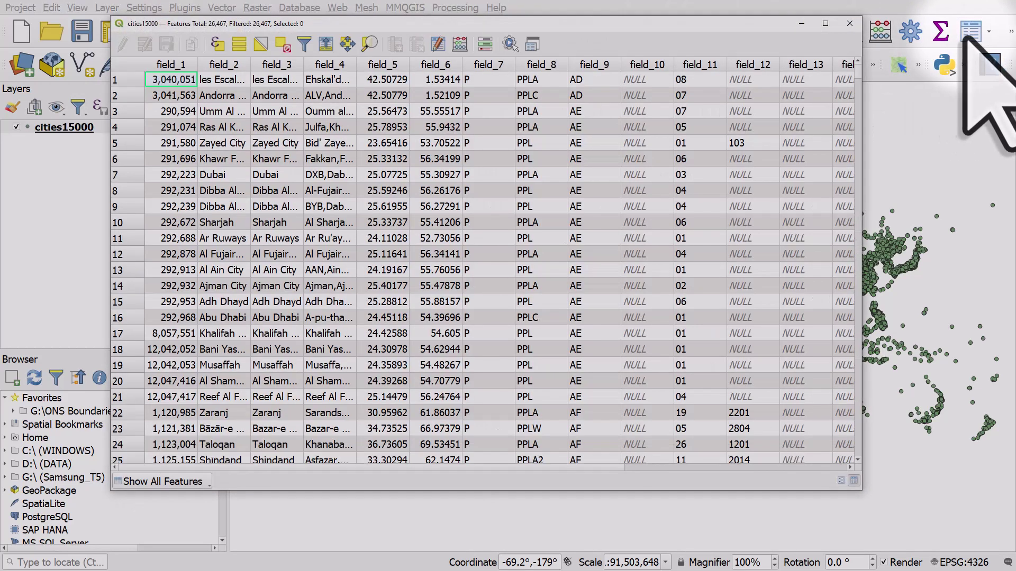
pyautogui.click(849, 23)
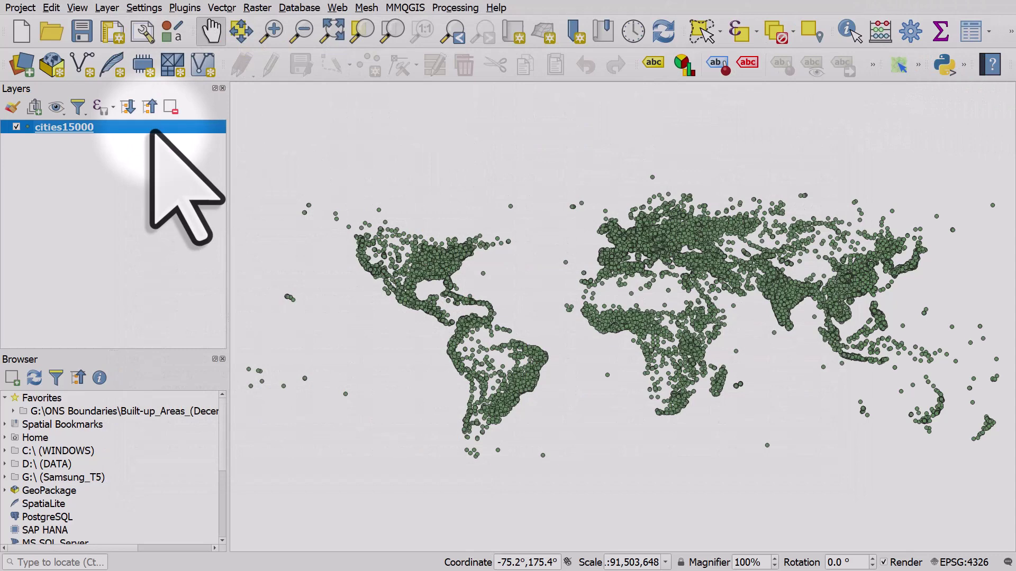
# Build the filter "field_9" = 'BR' on cities15000 and apply it.
pyautogui.rightClick(154, 129)
pyautogui.click(217, 257)
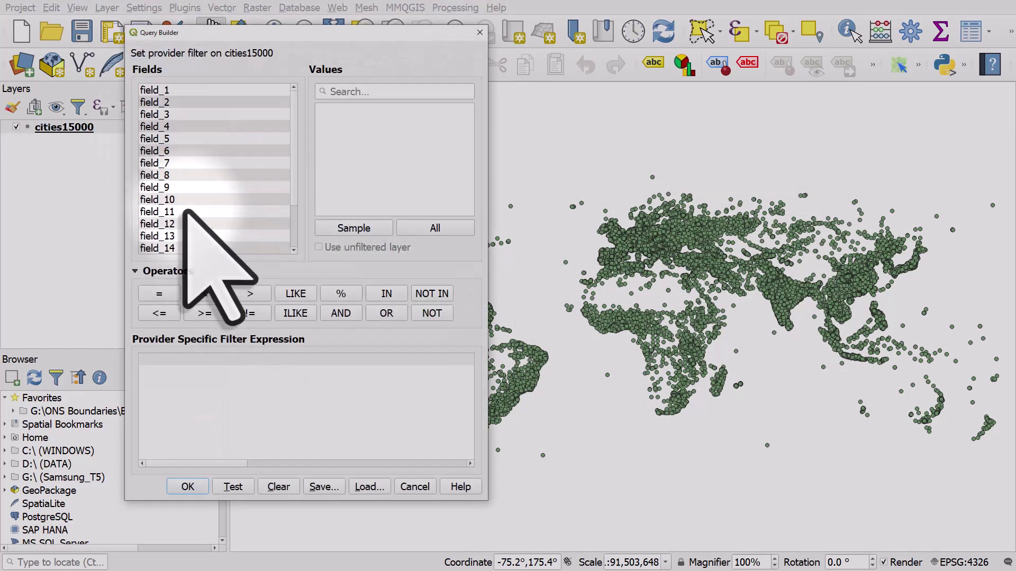
pyautogui.doubleClick(159, 188)
pyautogui.click(159, 293)
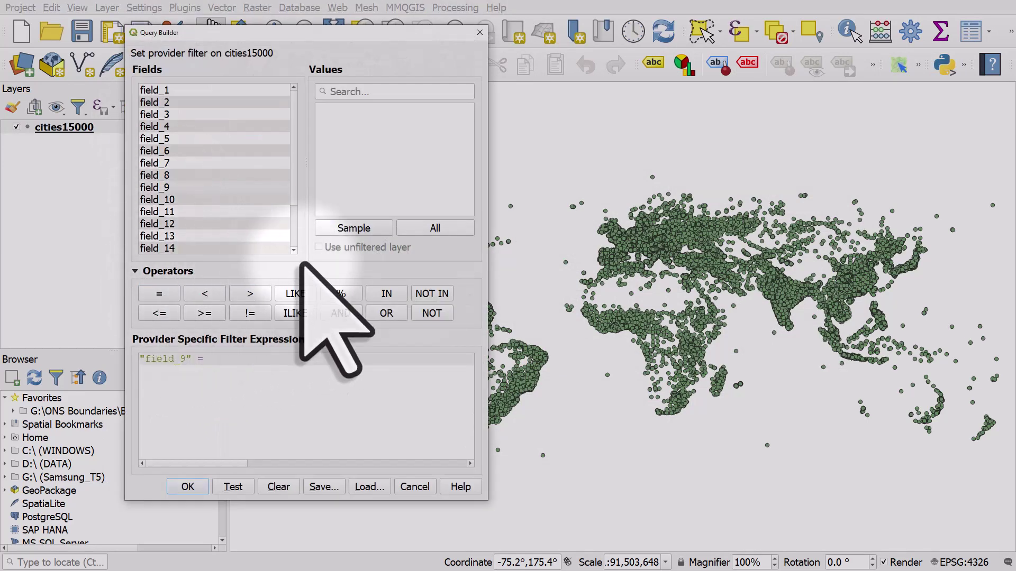
pyautogui.click(438, 227)
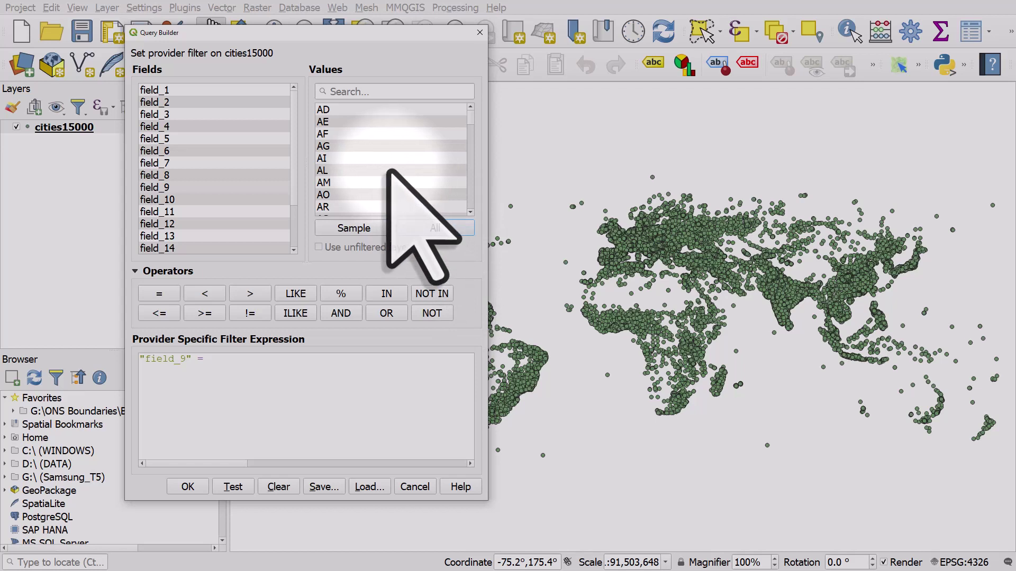
pyautogui.scroll(-6, 390, 171)
pyautogui.click(391, 170)
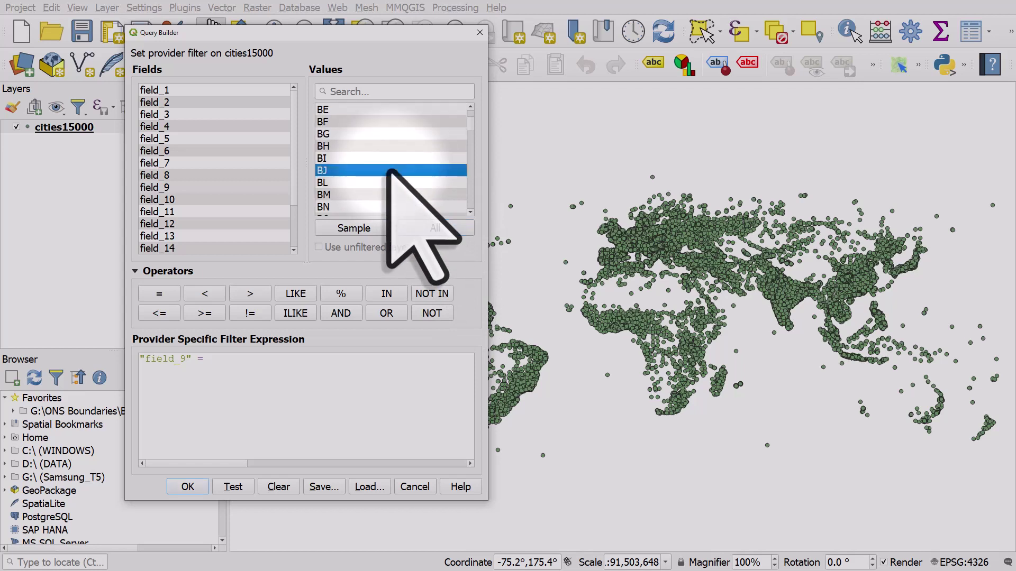
pyautogui.scroll(-3, 390, 171)
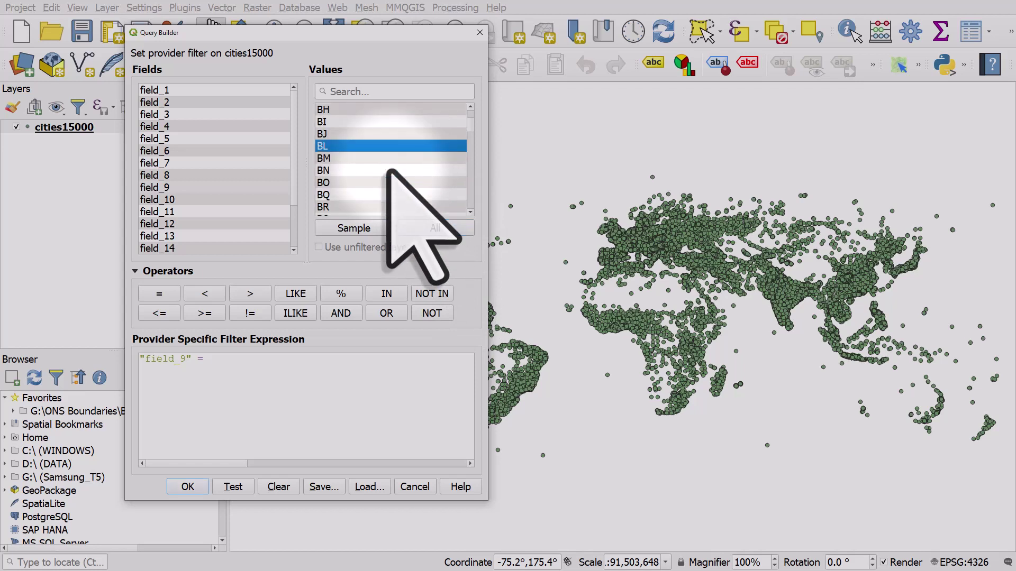
pyautogui.click(324, 132)
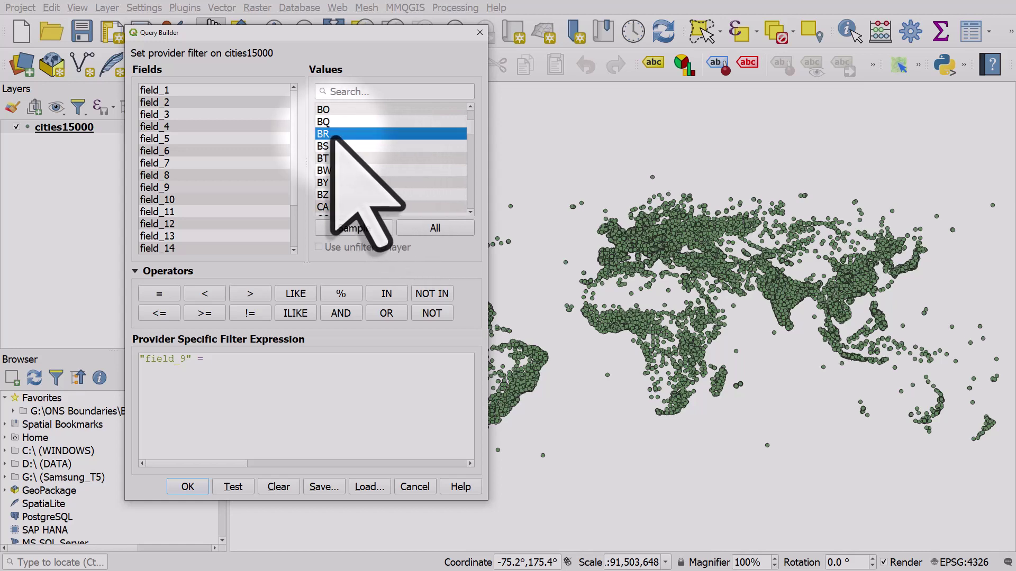
pyautogui.doubleClick(331, 135)
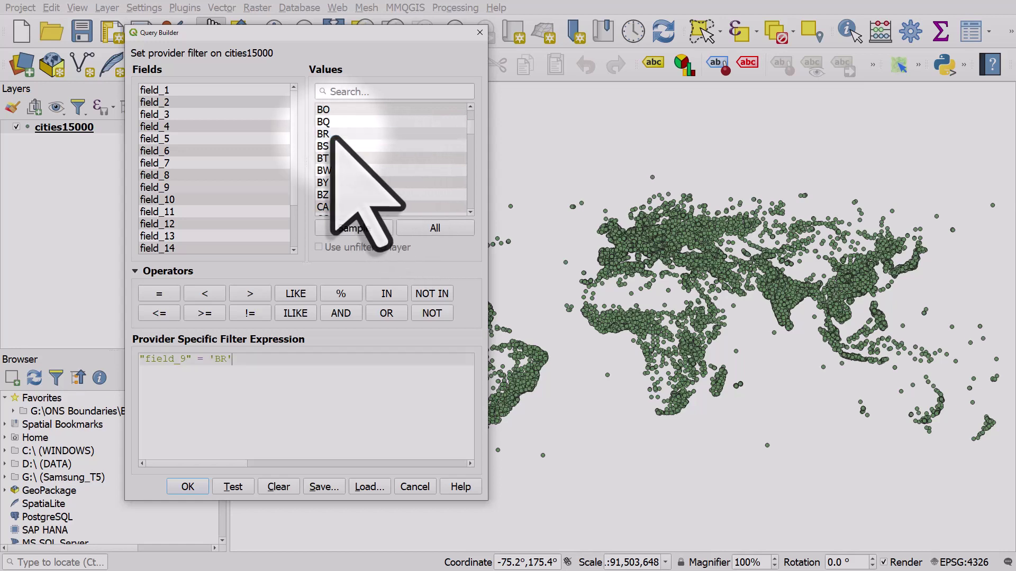
pyautogui.click(188, 487)
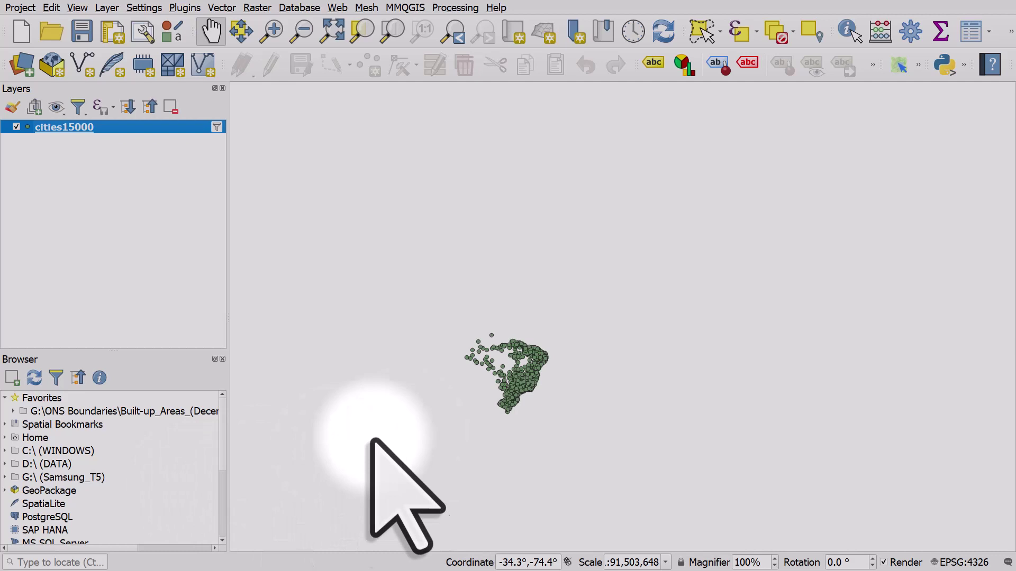